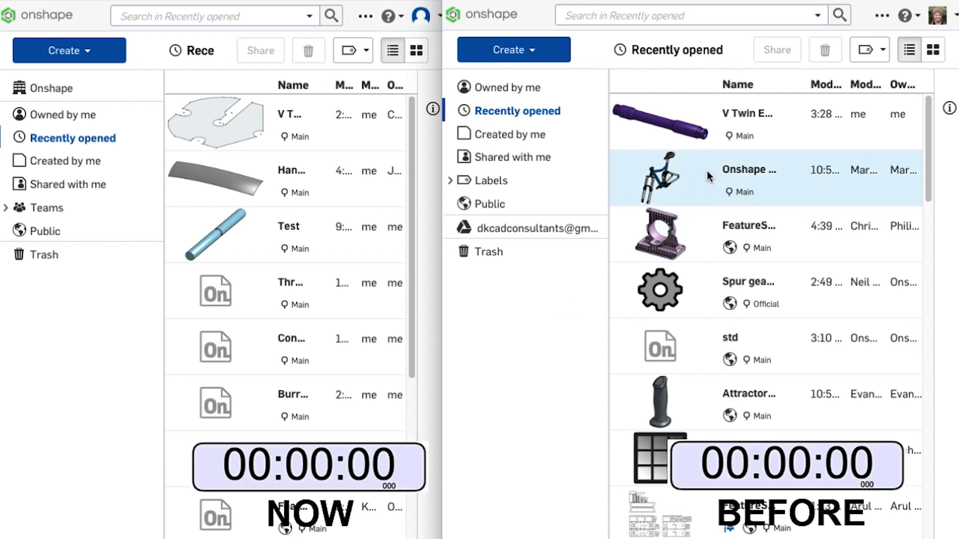
Select and open the V Twin Engine document from the Recently opened list
left_click(747, 121)
left_click(286, 115)
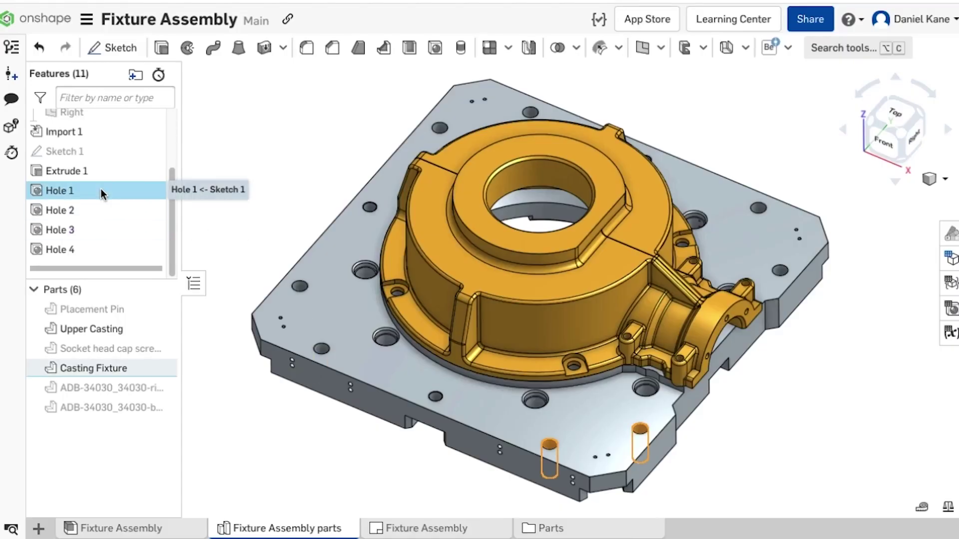
Edit Hole 1 to give it an upper tolerance deviation of -0.2 mm
double_click(101, 189)
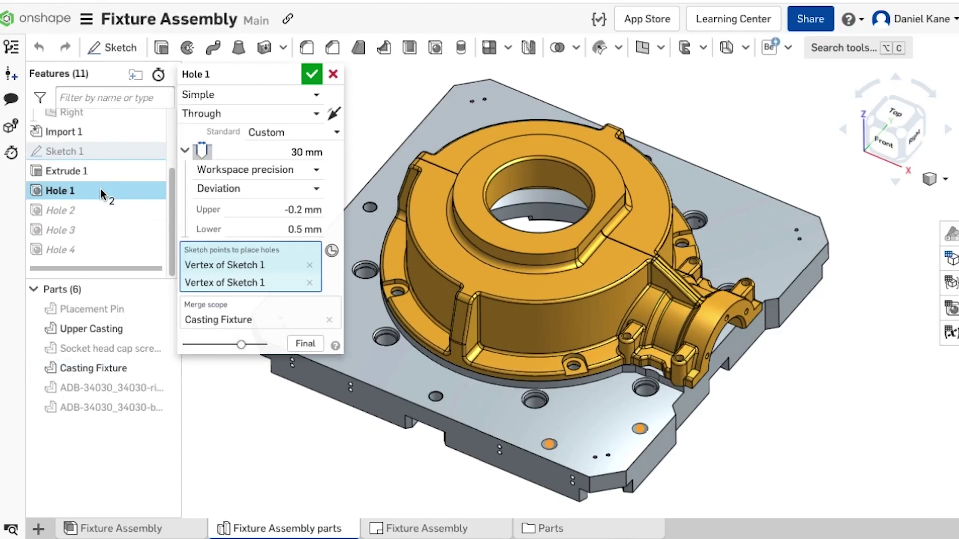
left_click(240, 212)
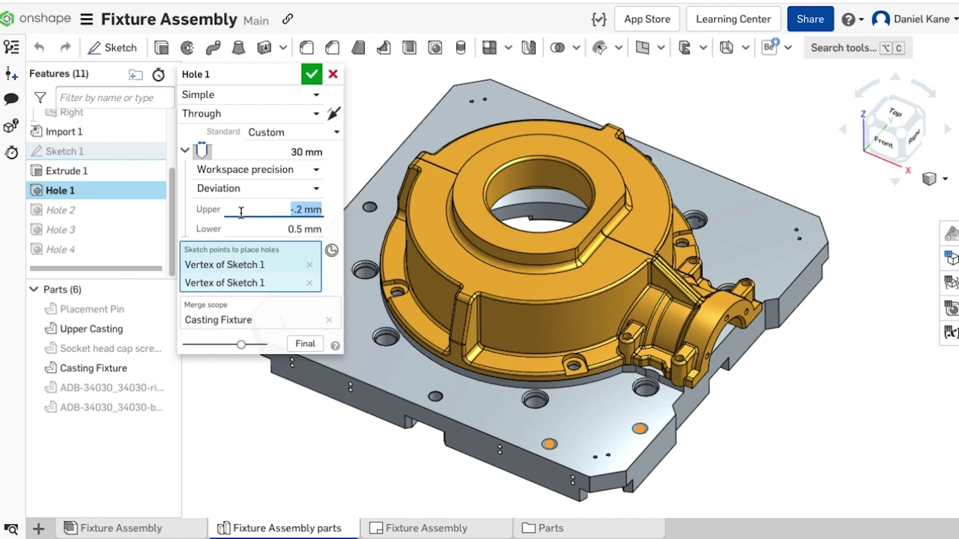
type("0")
key("Return")
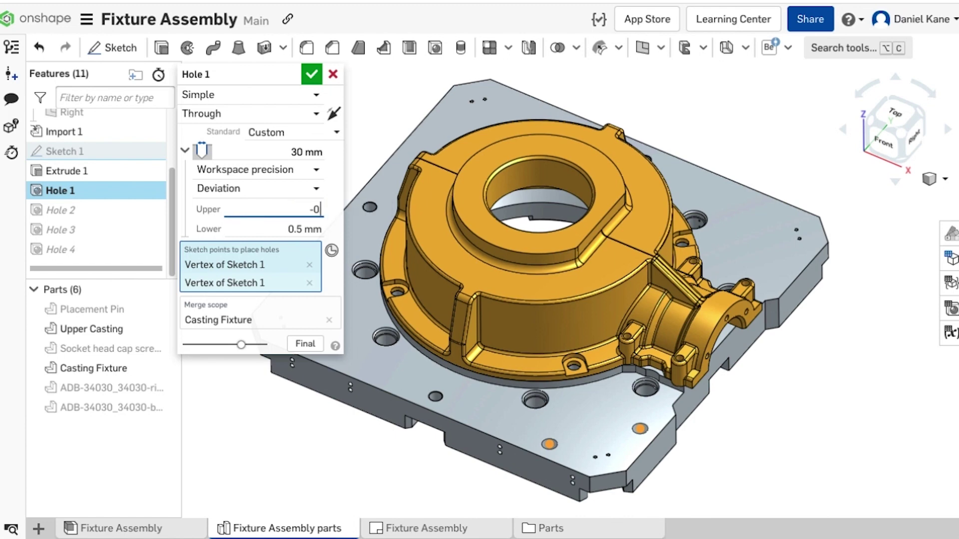
type("-0.2")
key("Return")
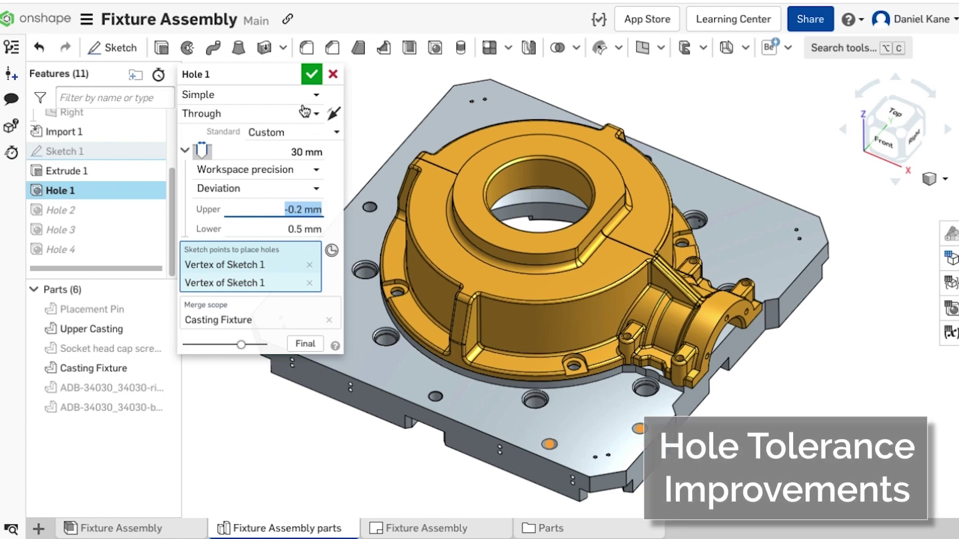
left_click(311, 75)
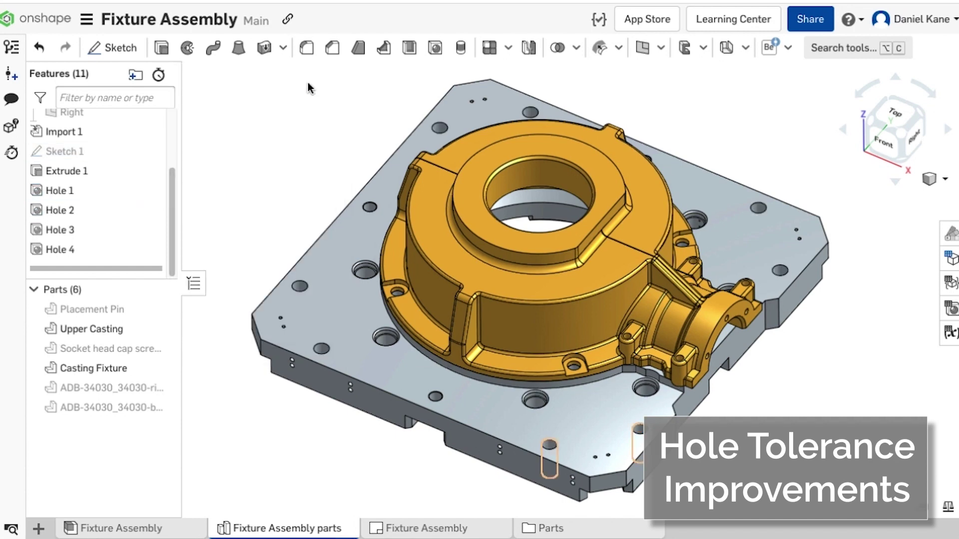
Review the fixture drawing sheet, then tilt the 3D Fixture Assembly toward a top view
left_click(399, 528)
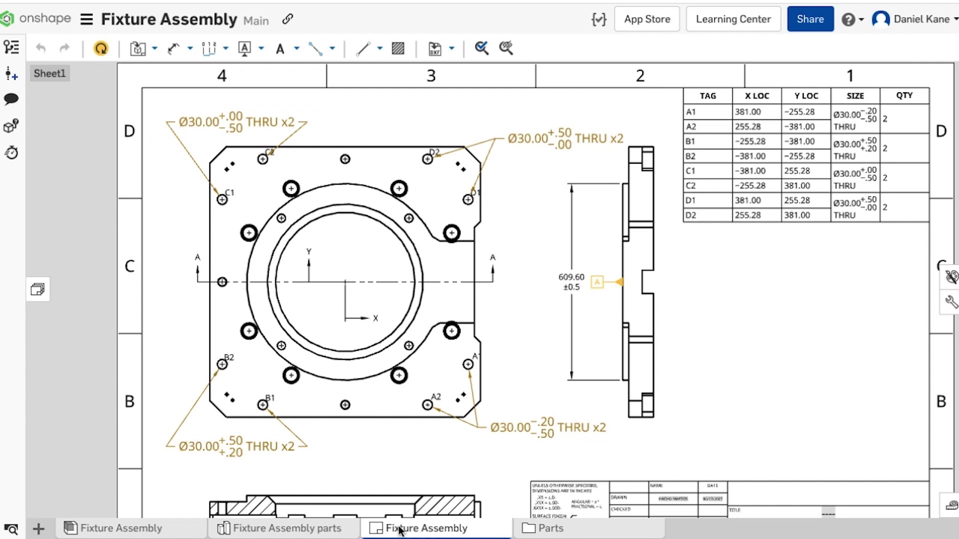
left_click(161, 530)
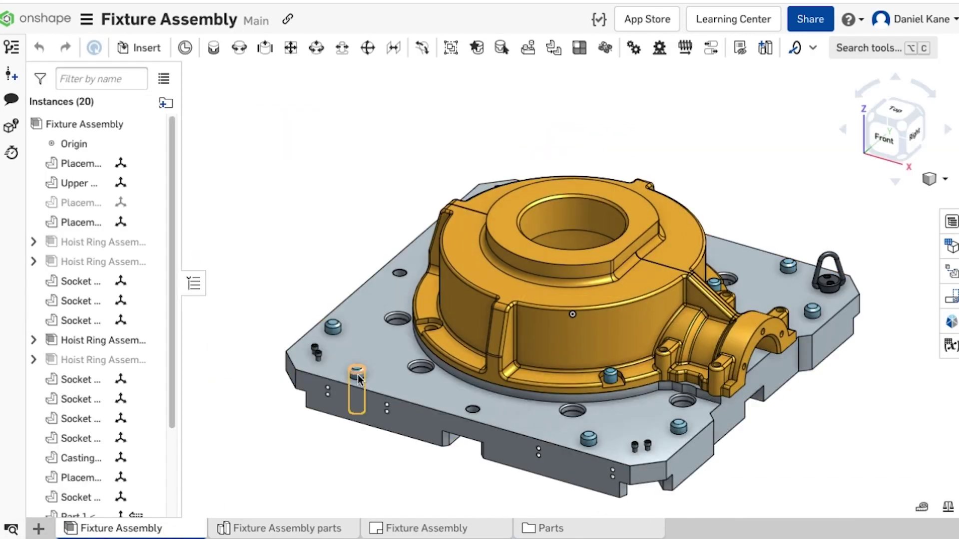
right_click_drag(358, 375, 357, 385)
scroll(356, 394, "up", 5)
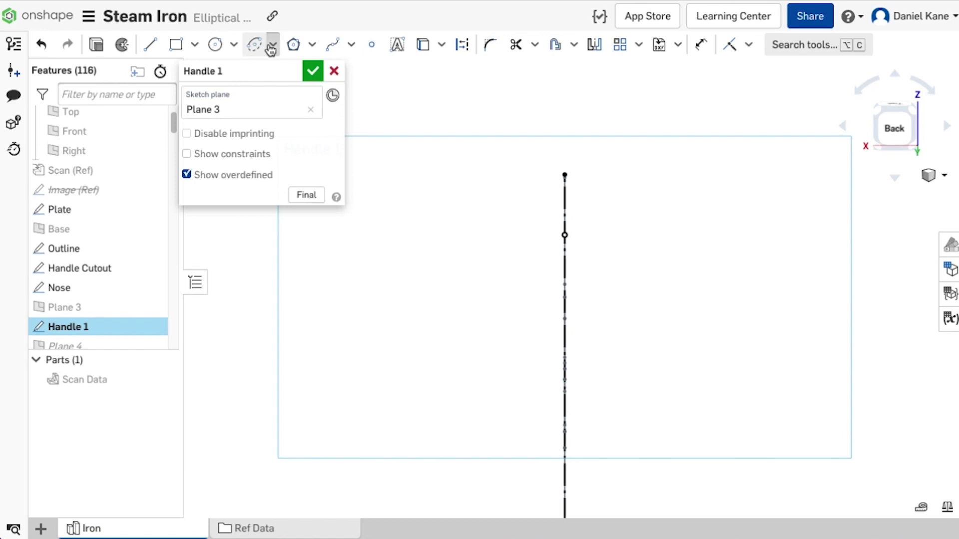
Draw an elliptical arc centred on the vertical centre line of the Handle 1 sketch
left_click(271, 45)
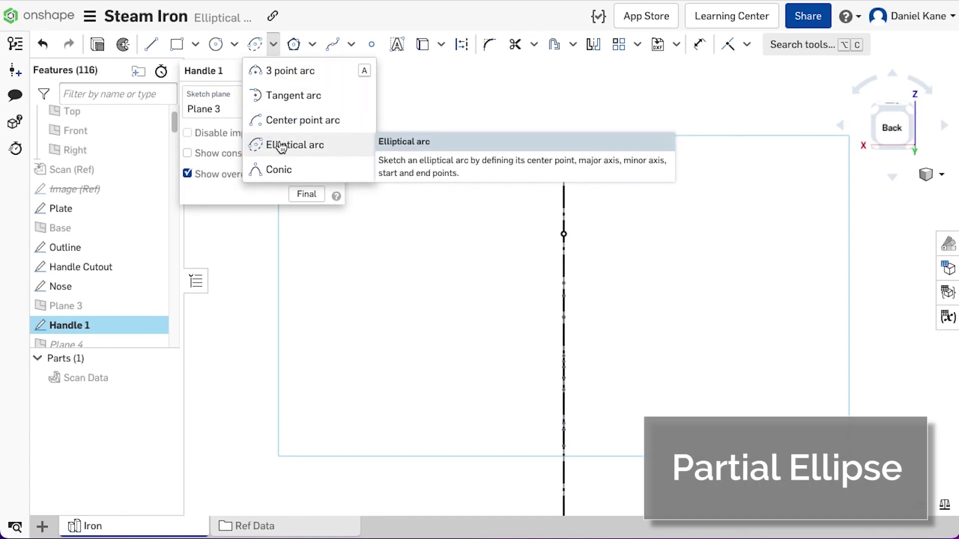
left_click(281, 146)
left_click(564, 219)
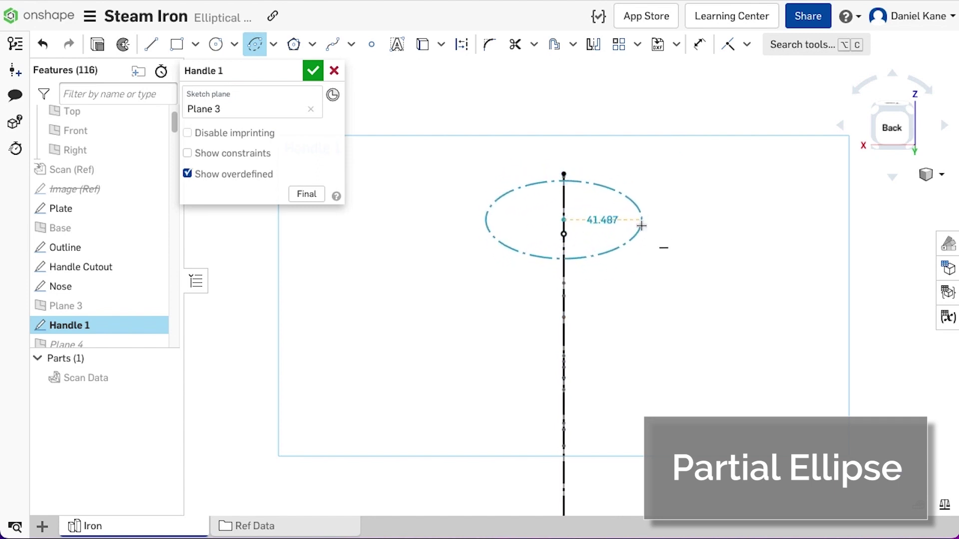
left_click(565, 174)
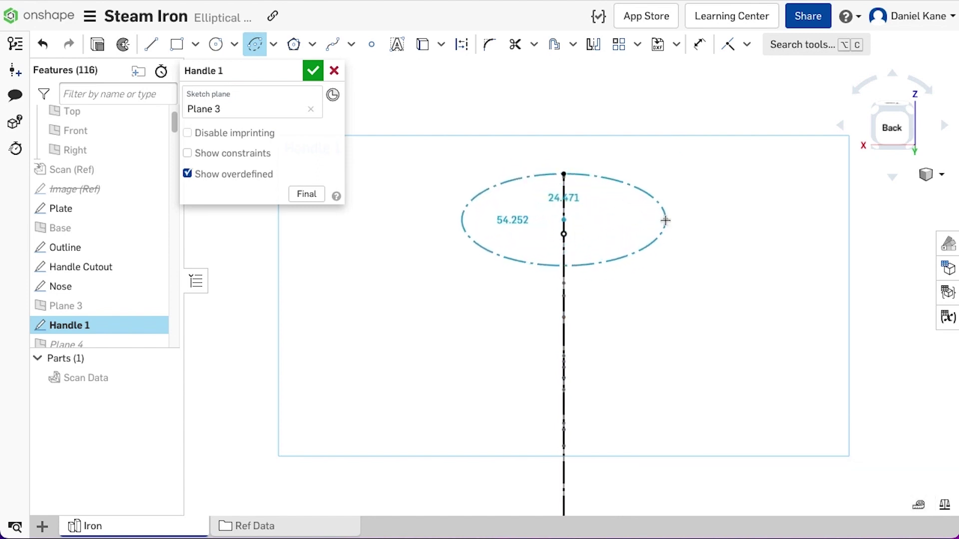
left_click(480, 221)
Dimension the elliptical arc with a width of 50 and a height of 15
key("d")
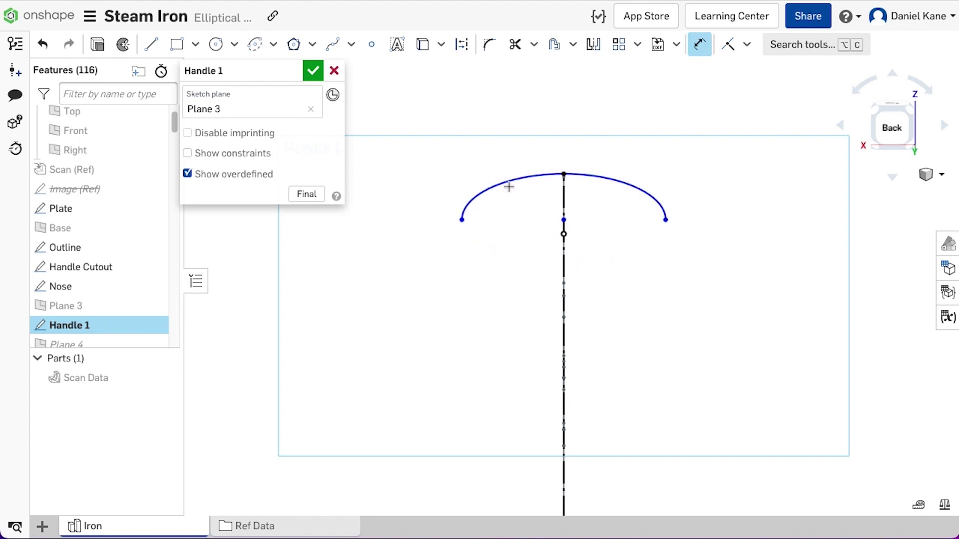
left_click(510, 185)
left_click(567, 111)
type("50")
key("Return")
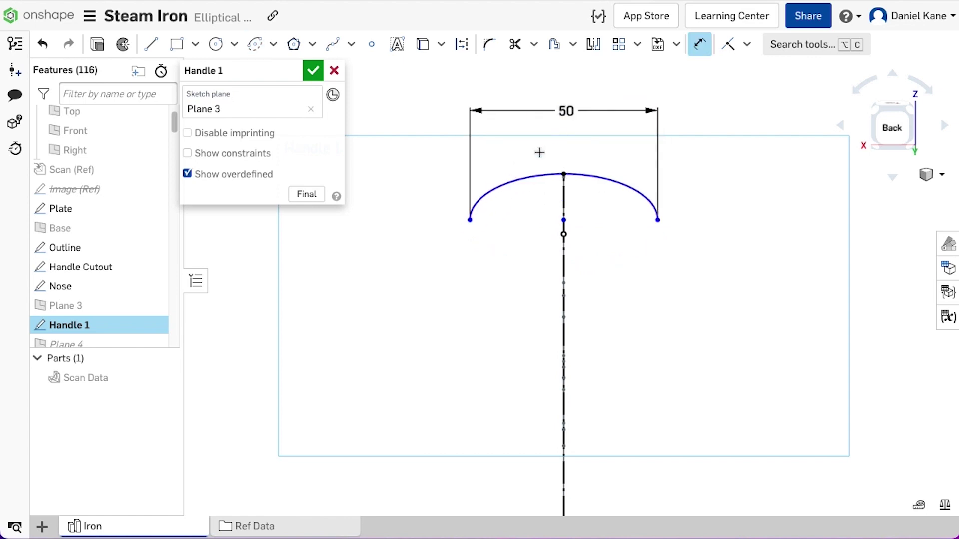
left_click(517, 180)
left_click(765, 219)
type("15")
key("Return")
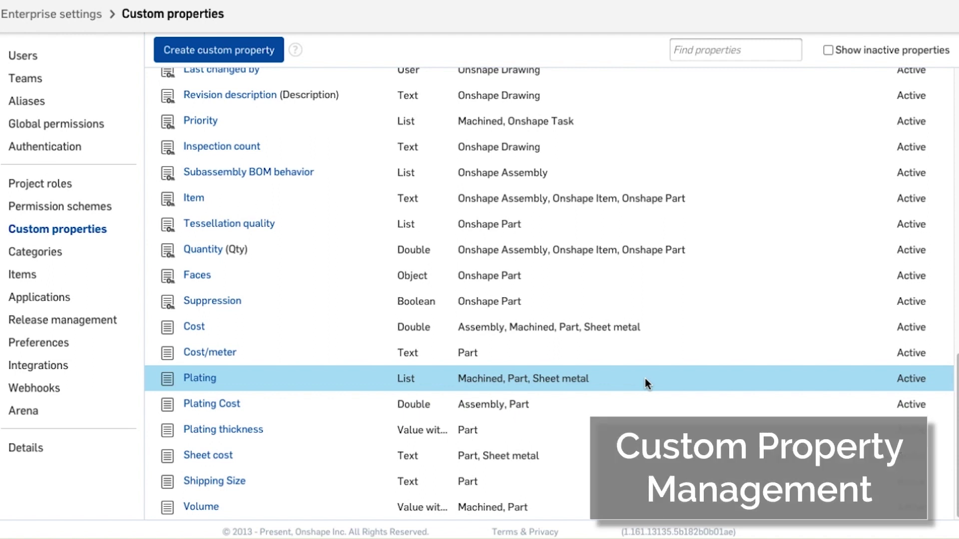
Add Tin as a new value in the Plating property list
left_click(212, 383)
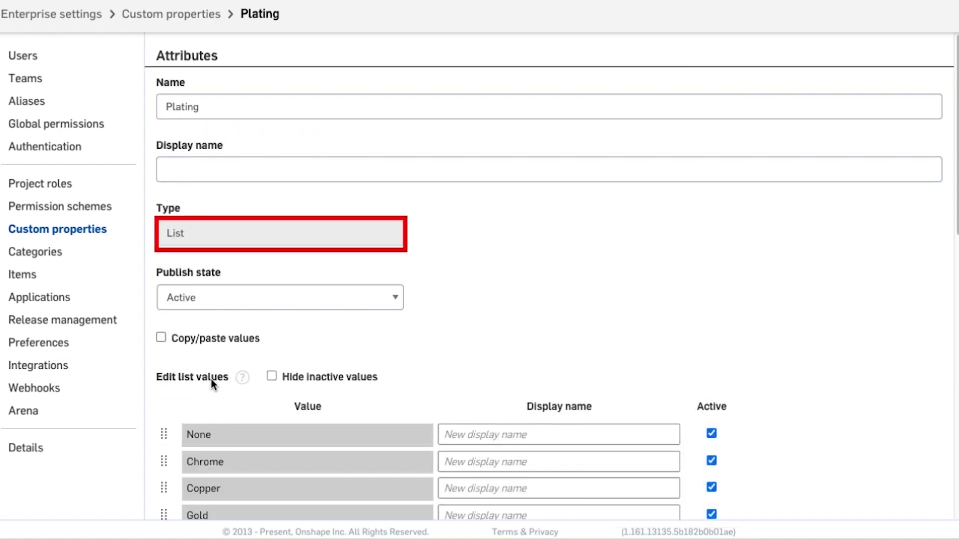
scroll(212, 380, "down", 3)
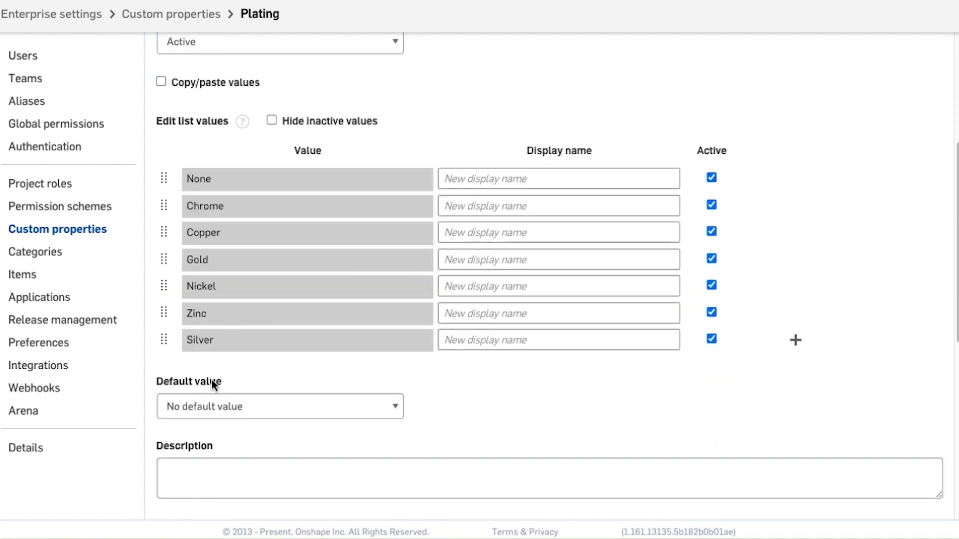
left_click(794, 349)
type("Tin")
left_click(768, 396)
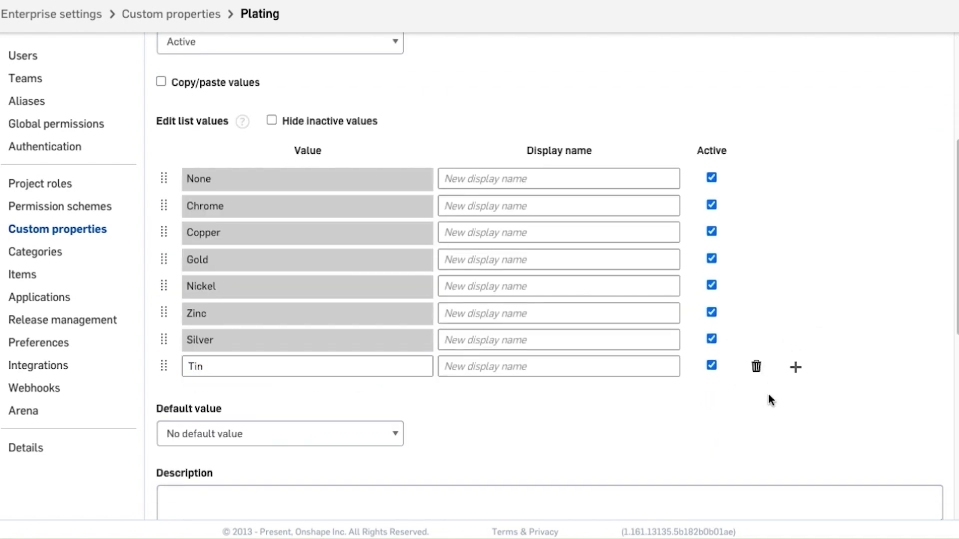
Make Copper inactive and last, move Zinc above Nickel, and display Zinc as Zinc-Nickel
left_click(712, 232)
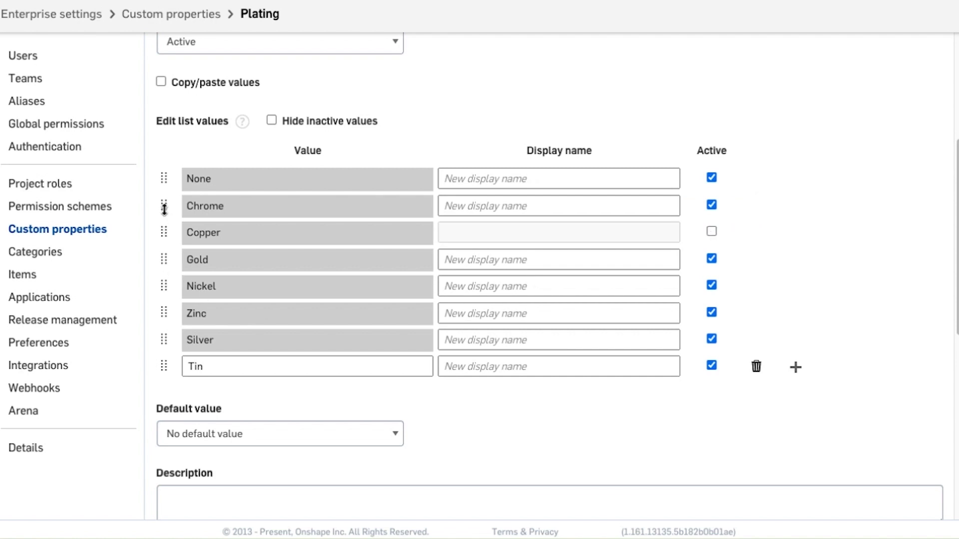
left_click_drag(163, 232, 167, 394)
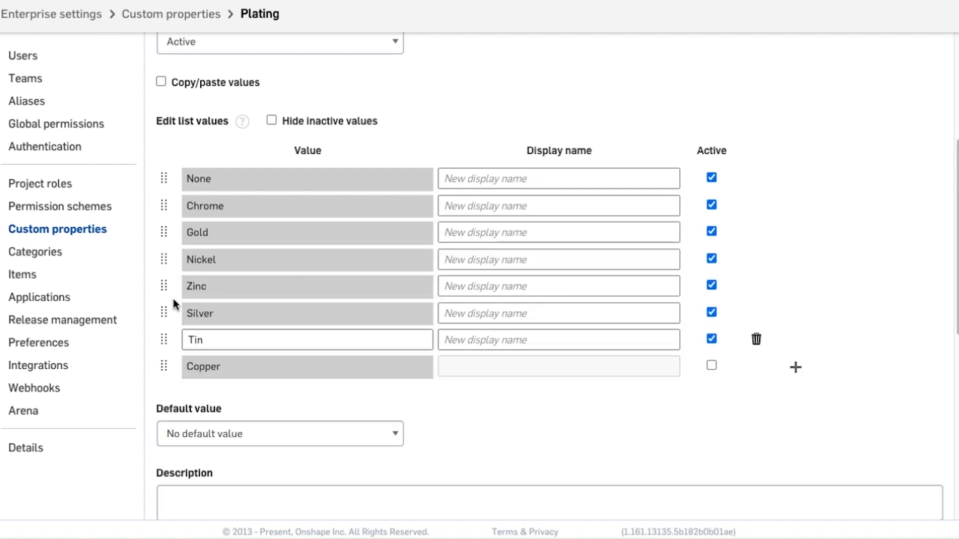
left_click_drag(165, 315, 158, 257)
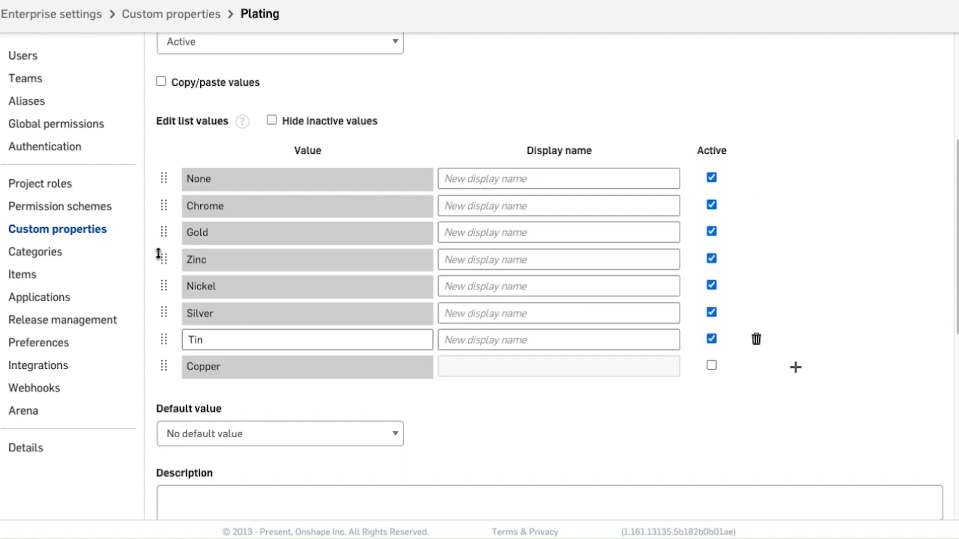
left_click(475, 257)
type("Zinc-Nickel")
left_click(542, 405)
scroll(363, 456, "down", 5)
Save the custom property changes and set the Toolbox part's plating to Tin instead of Copper
left_click(192, 488)
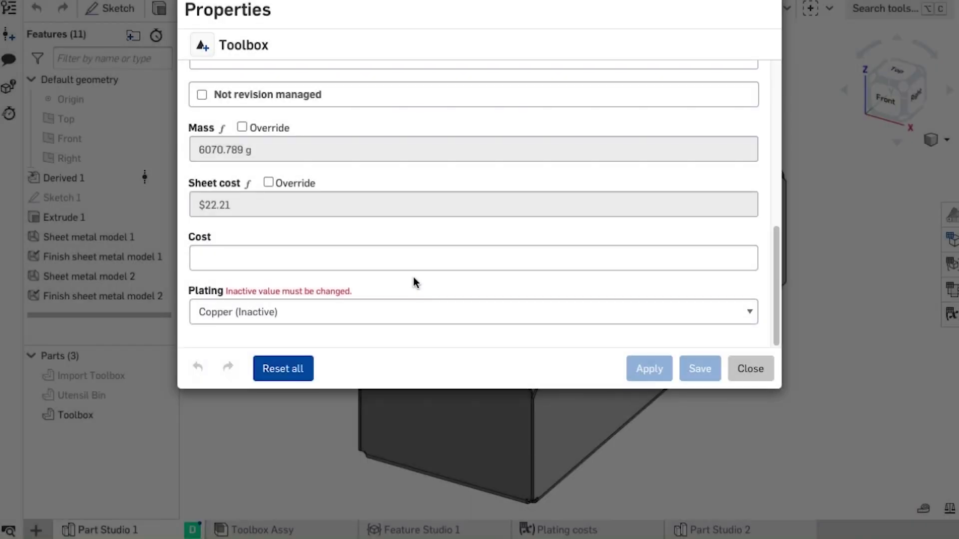
left_click(412, 311)
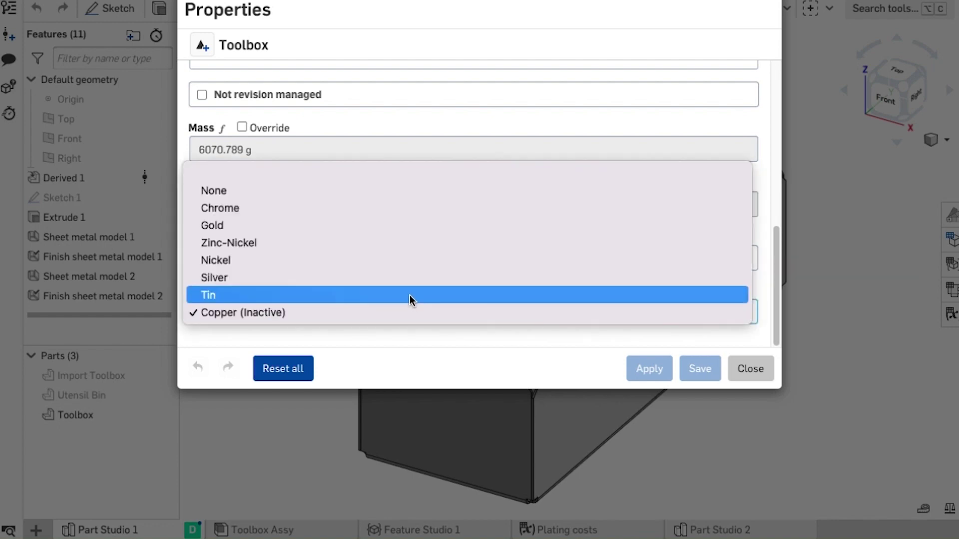
left_click(410, 296)
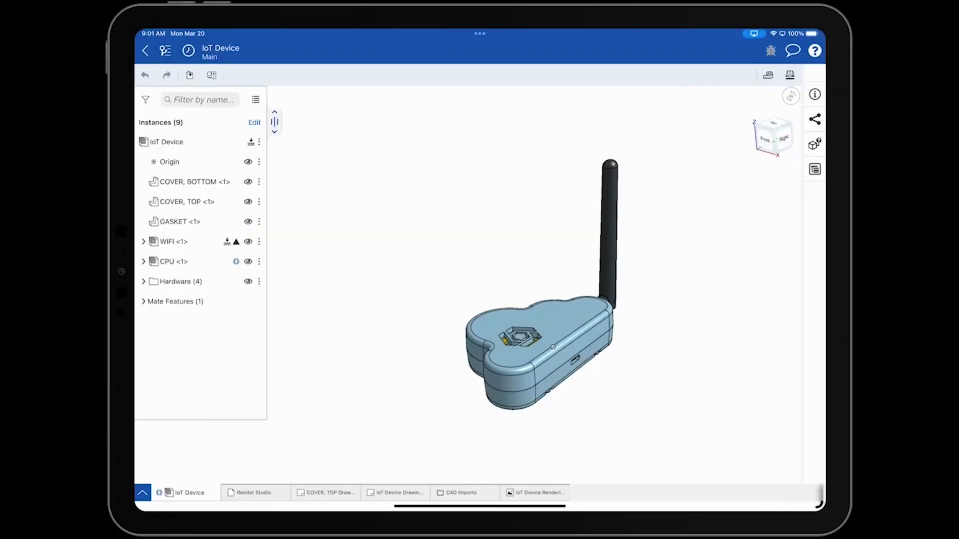
Show the bill of materials as a flattened list and highlight items 2, 4 and 6
left_click(815, 170)
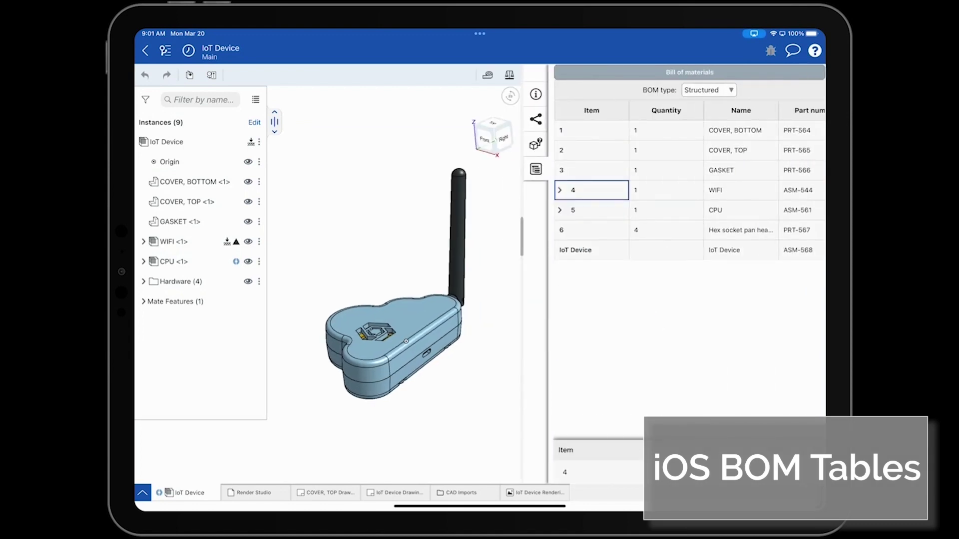
left_click(708, 90)
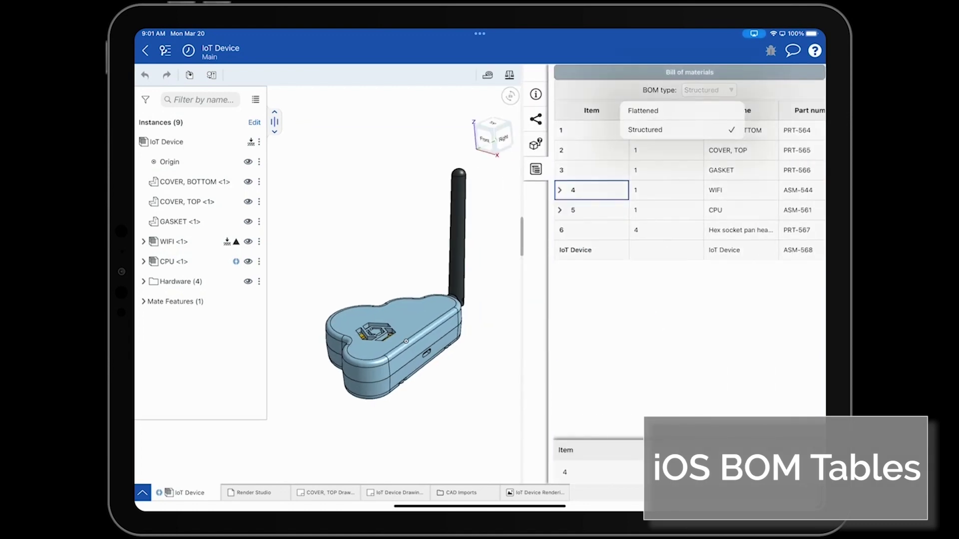
left_click(643, 111)
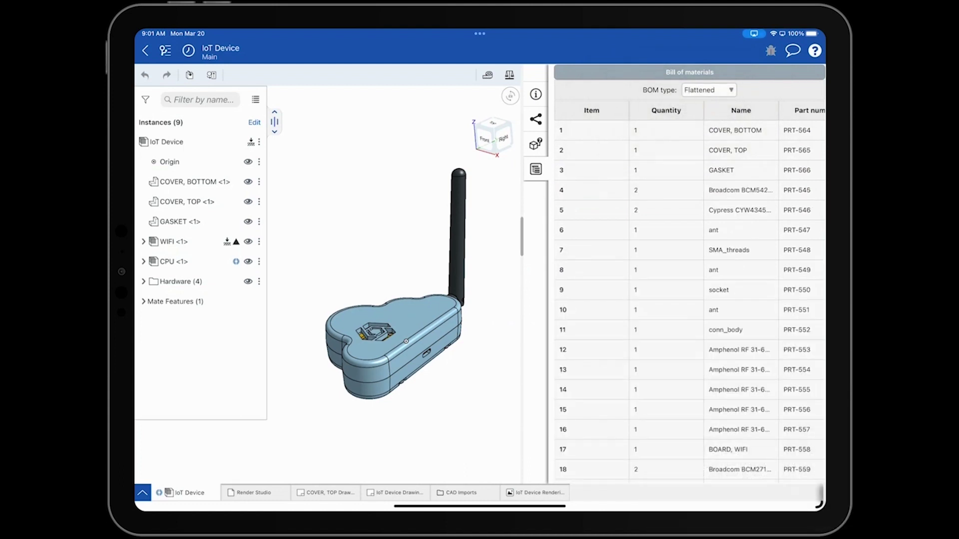
left_click(600, 150)
left_click(602, 187)
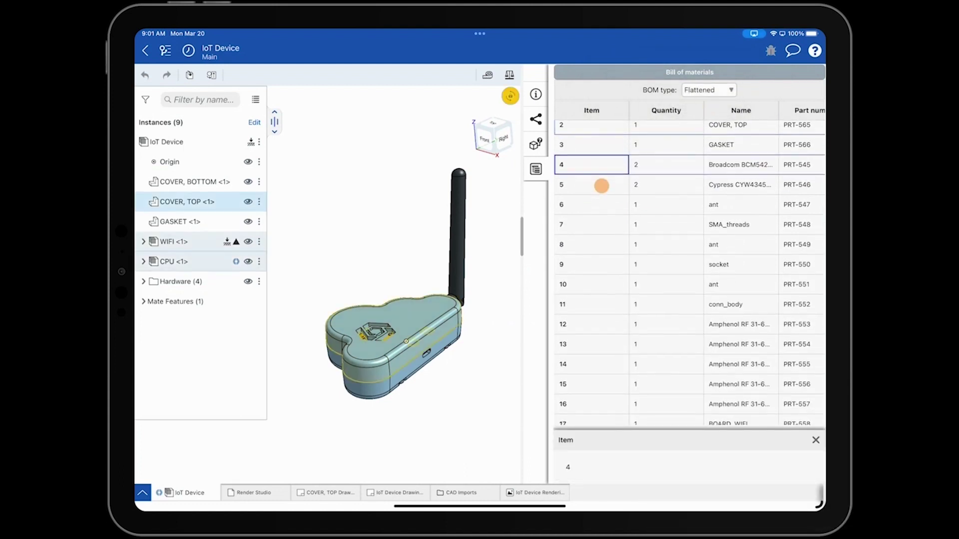
left_click(596, 205)
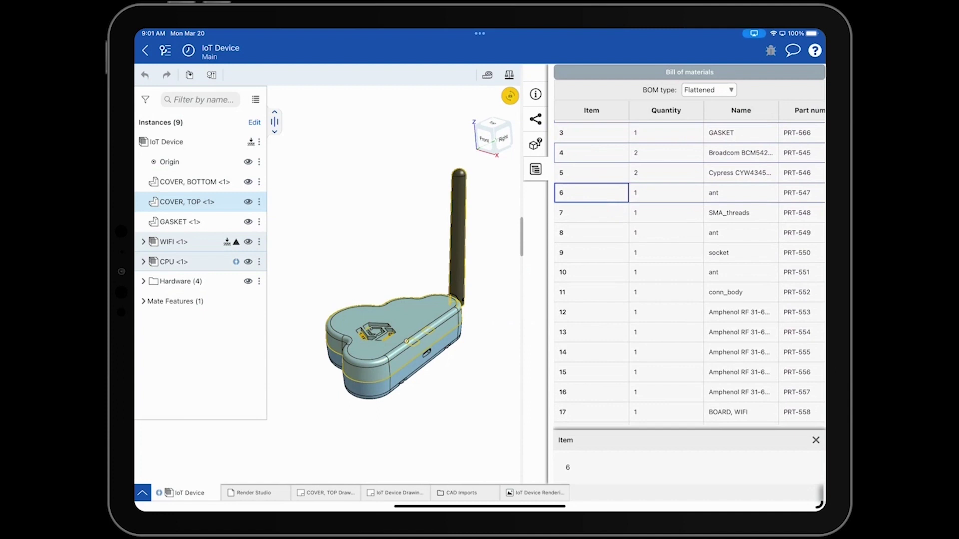
Isolate COVER, TOP, orbit to its underside, then exit isolation and close the BOM
left_click(349, 203)
left_click(206, 202)
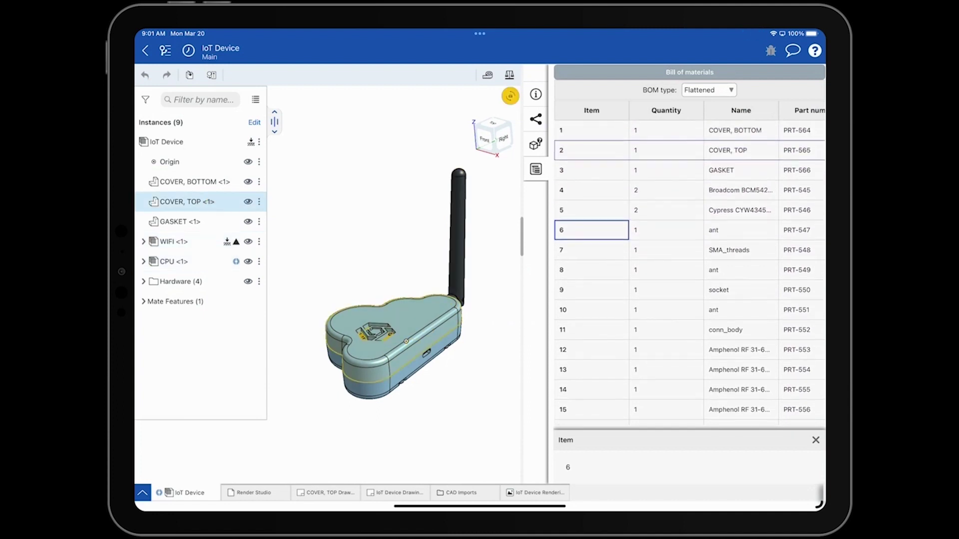
right_click(362, 204)
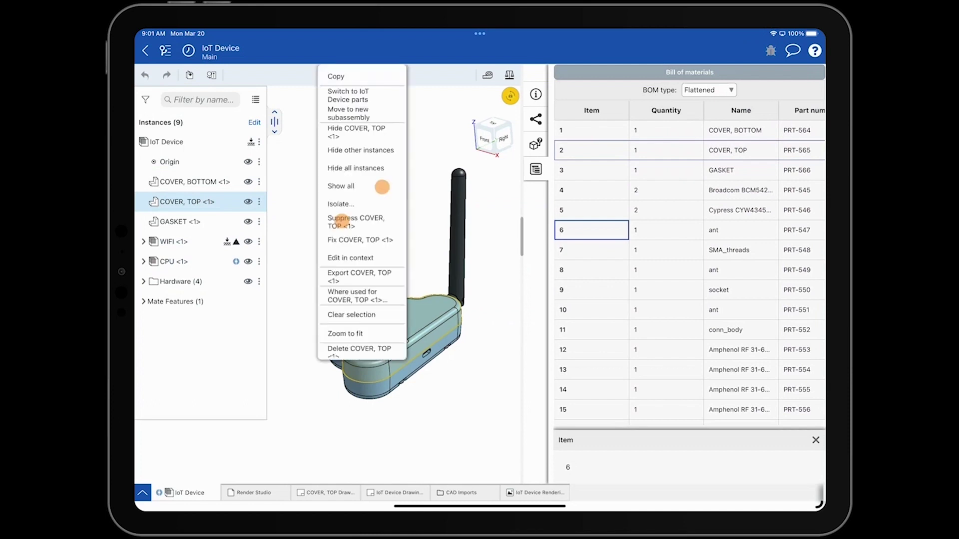
left_click(368, 202)
mouse_move(439, 412)
left_mouse_down()
mouse_move(438, 334)
mouse_move(428, 440)
left_mouse_up()
left_click(393, 94)
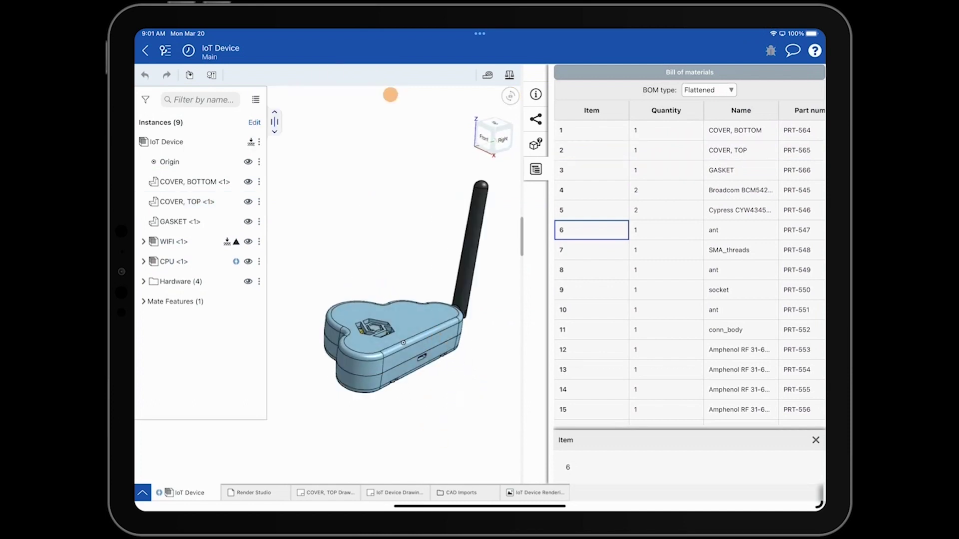
left_click(534, 168)
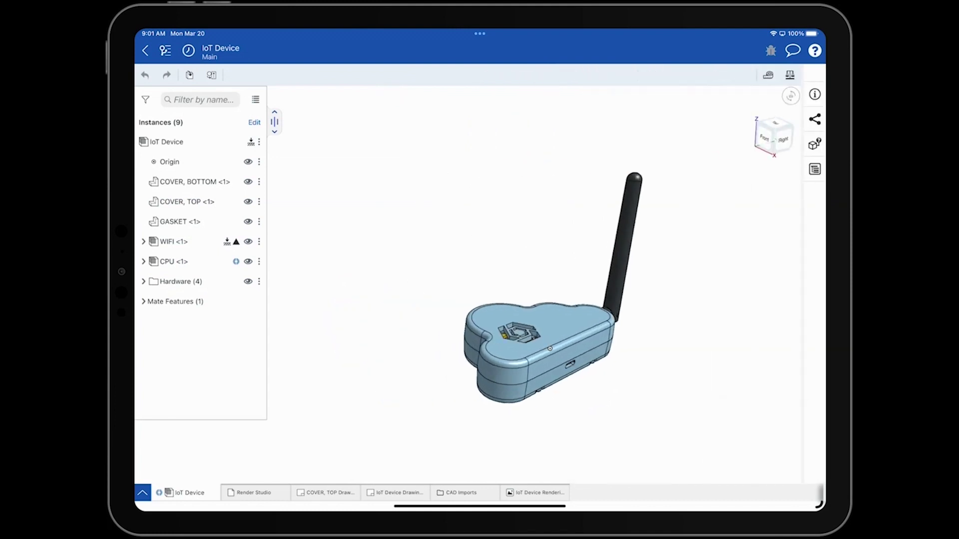
Open version ECO-568 from the Versions list as a view-only document
left_click(165, 51)
left_click(259, 154)
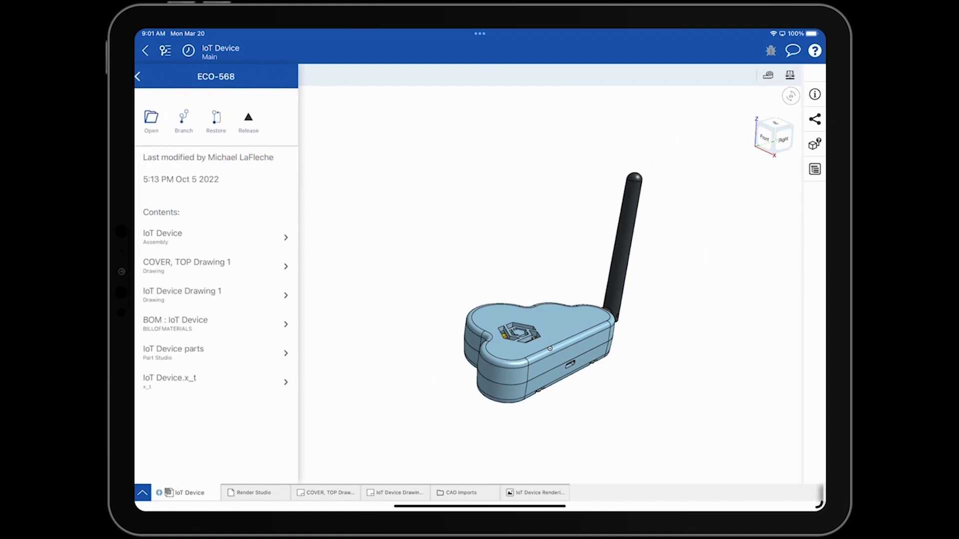
left_click(151, 120)
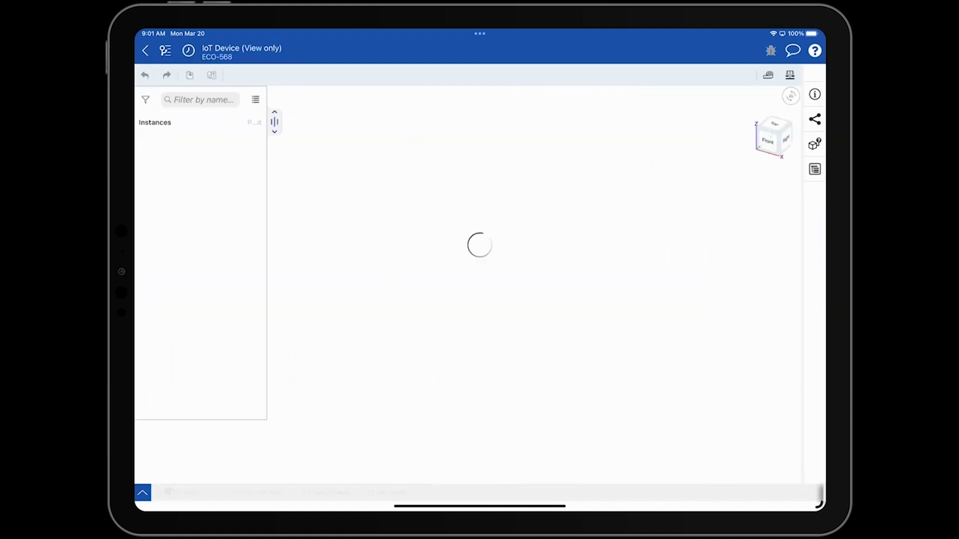
Switch the bill of materials to Structured and expand CPU after toggling WIFI open and closed
left_click(814, 170)
left_click(710, 91)
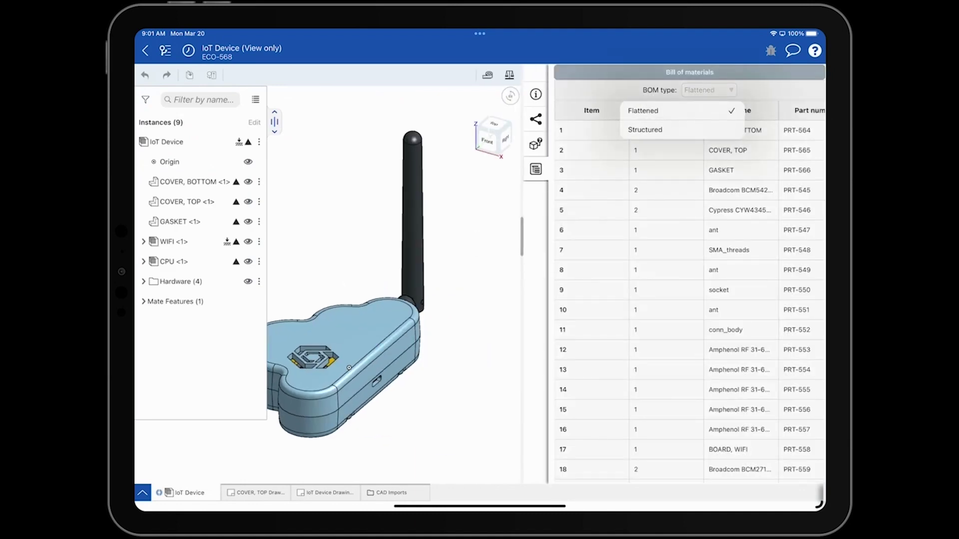
left_click(689, 136)
left_click(560, 190)
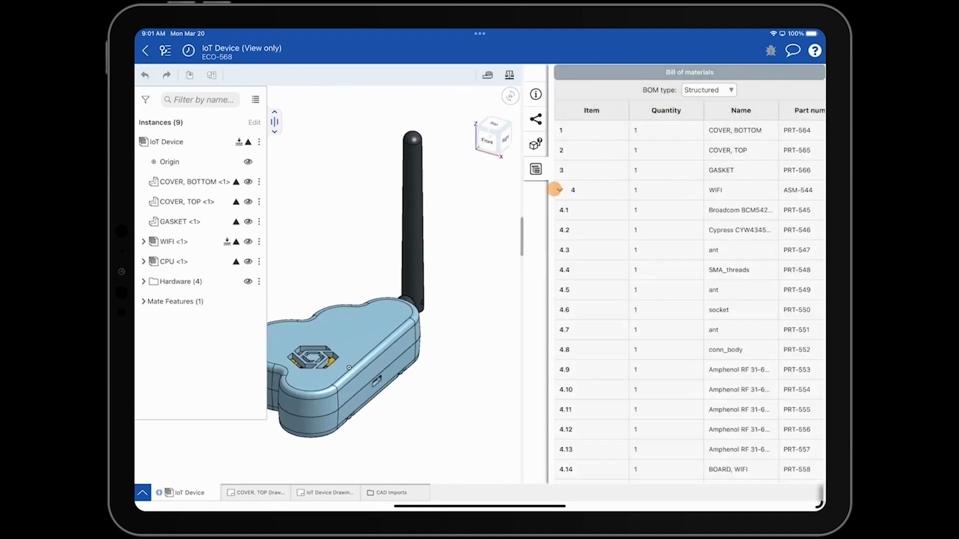
left_click(560, 190)
left_click(559, 209)
Read the full names of item 5.2 and the hex screw in the Name column
mouse_move(779, 281)
left_mouse_down()
mouse_move(487, 354)
mouse_move(753, 300)
left_mouse_up()
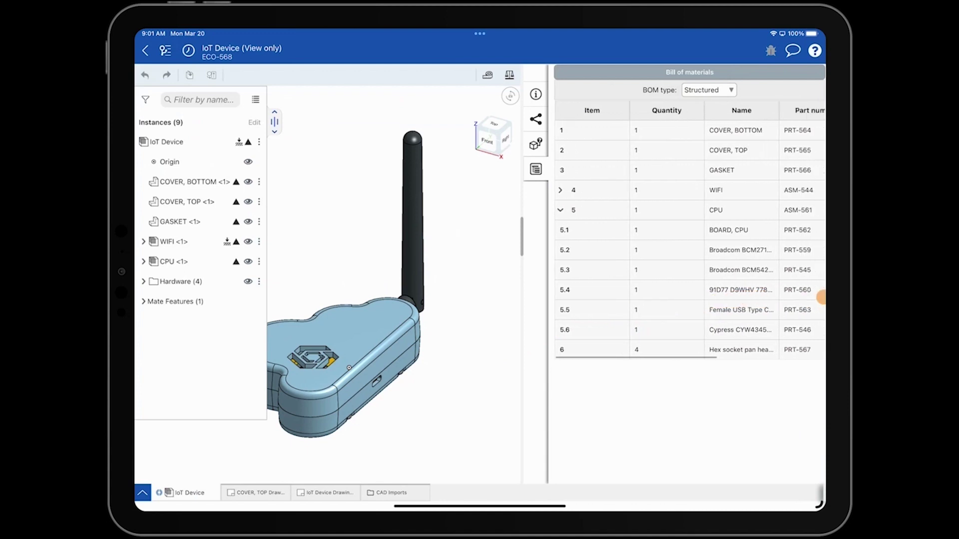
left_click(750, 250)
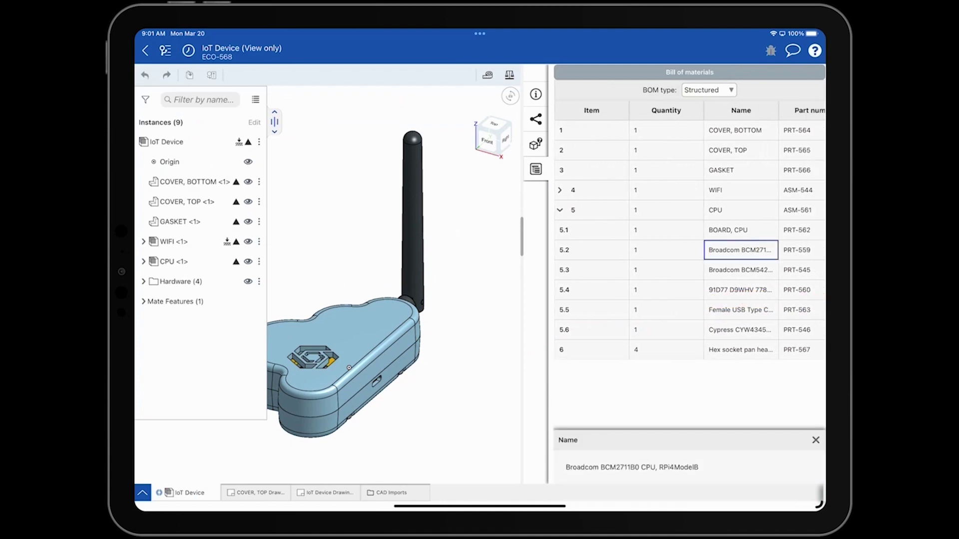
left_click(753, 348)
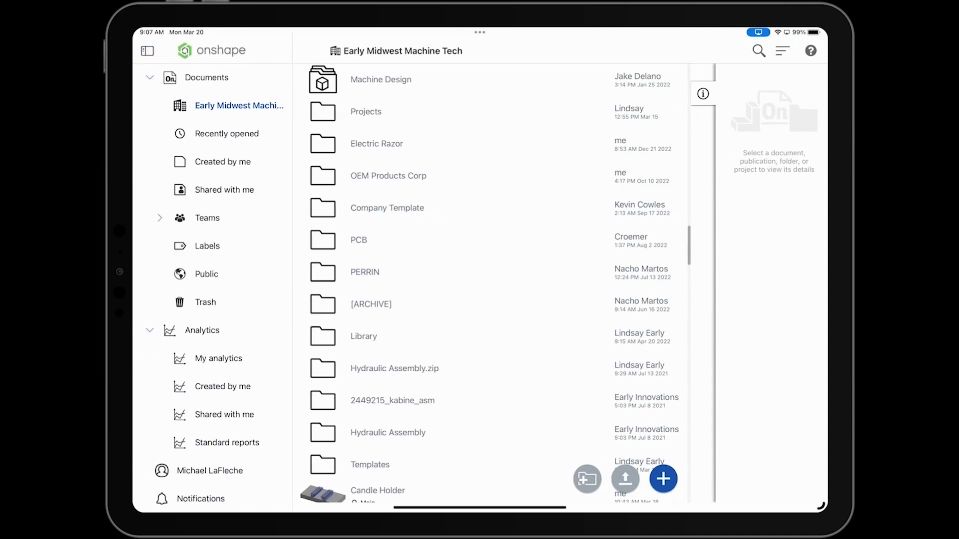
Show Recently opened documents and expand the Teams and Analytics sidebar sections
left_click(202, 134)
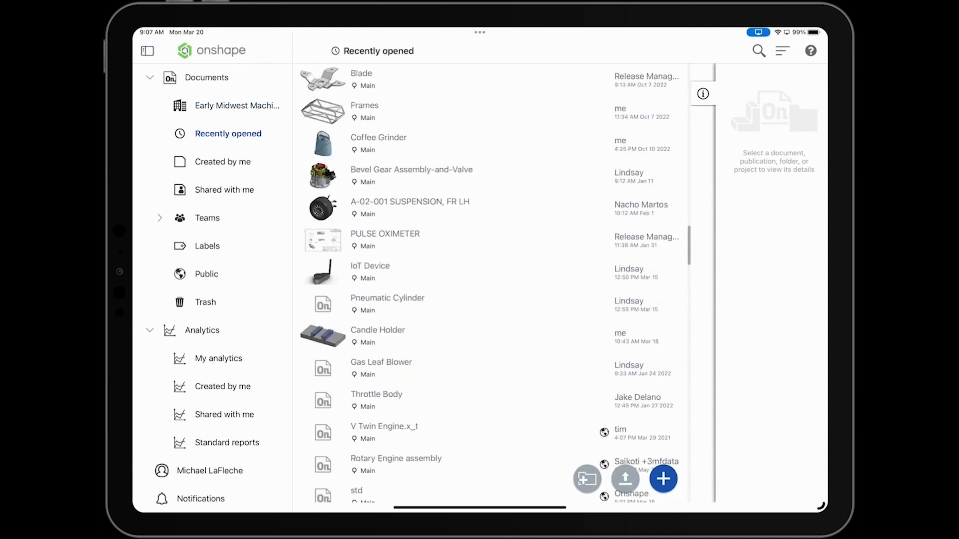
left_click(159, 218)
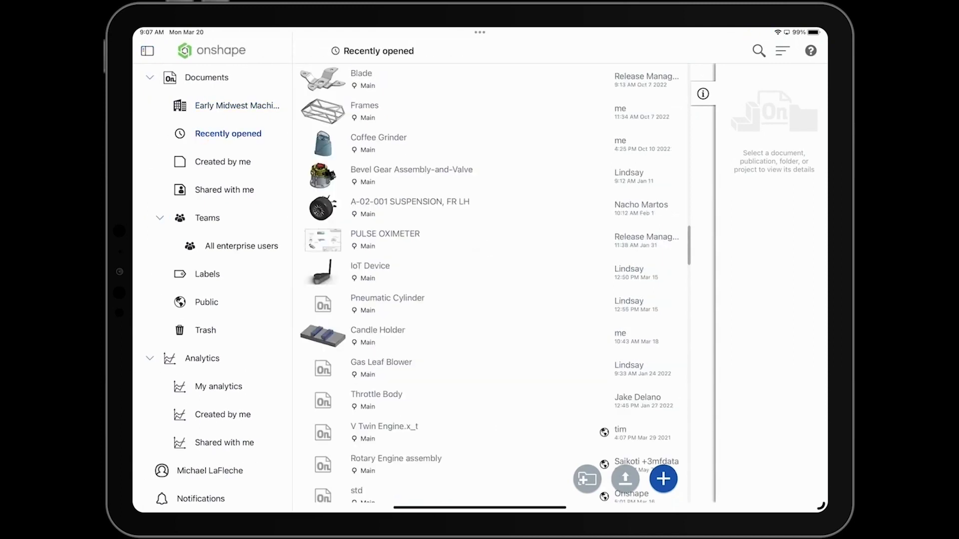
left_click(149, 359)
scroll(165, 300, "down", 2)
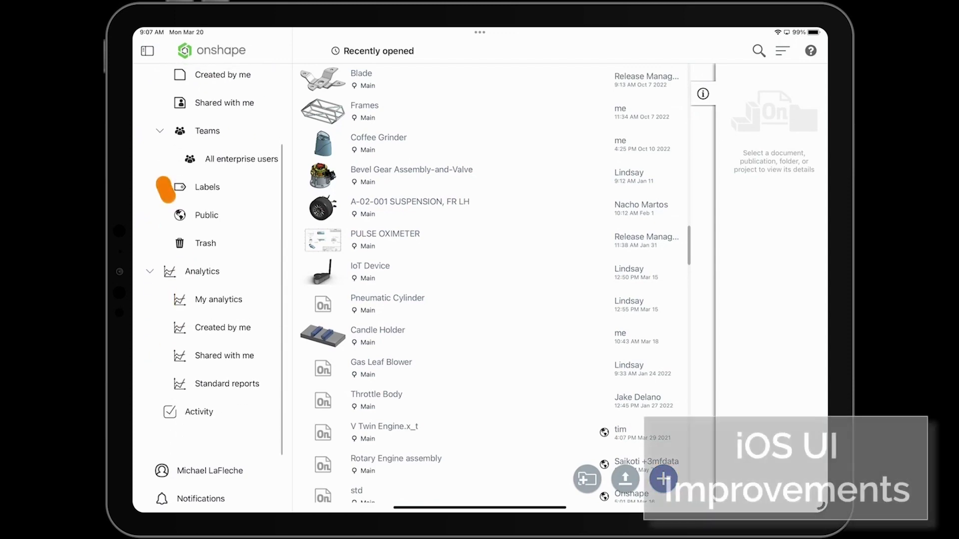
scroll(166, 226, "up", 3)
View documents as thumbnail tiles and widen the A-02-001 suspension details panel
left_click(782, 50)
left_click(697, 124)
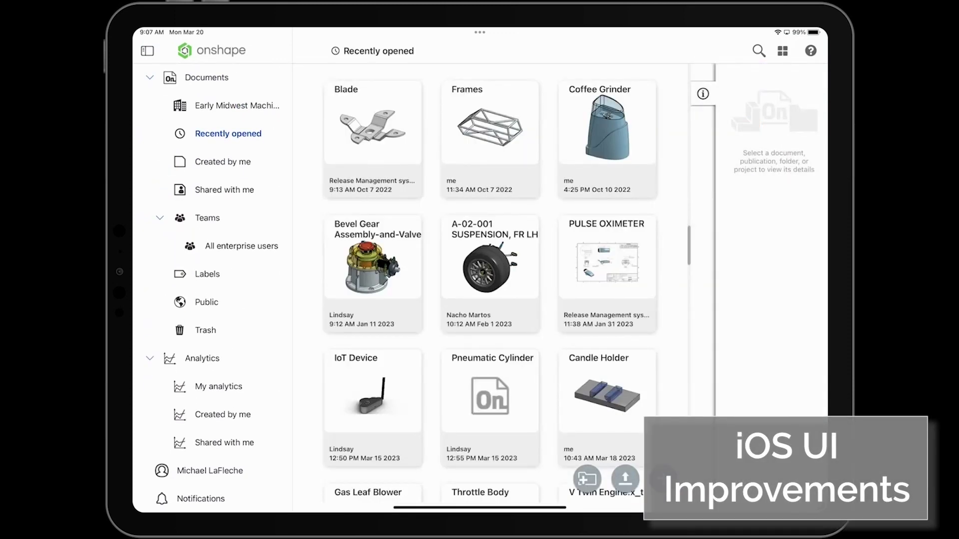
left_click(491, 253)
left_click_drag(687, 250, 573, 281)
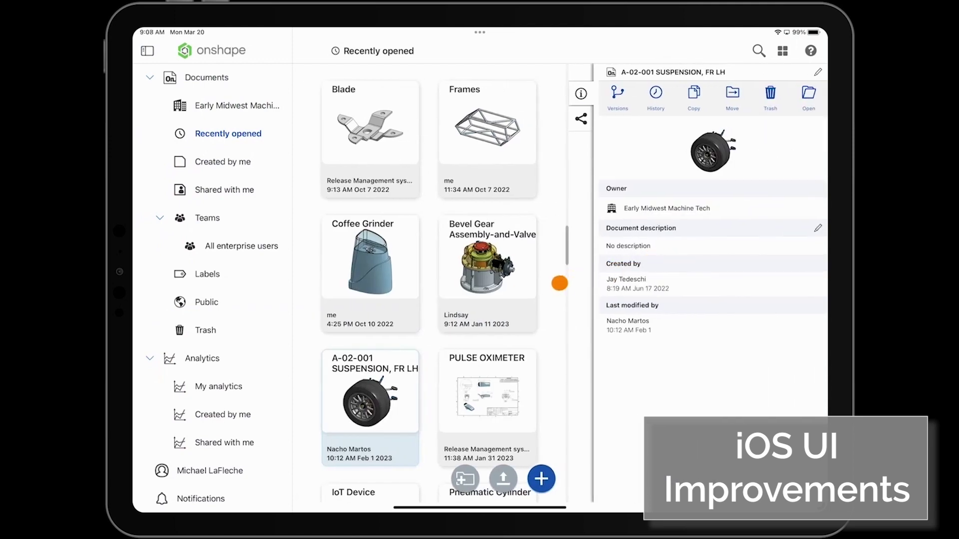
Switch the documents back to list view and begin a document search
left_click(783, 50)
left_click(688, 101)
left_click(759, 51)
type("blade type:part state:RELEASED foundin:v when:latest")
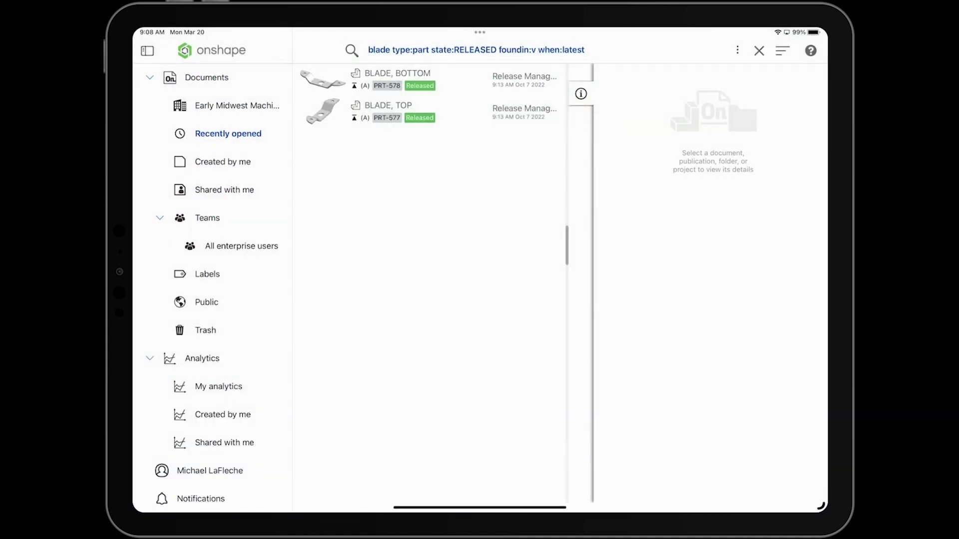
Follow BLADE, BOTTOM's Where used list up through the BLADE assembly, then open Notifications
left_click(496, 76)
left_click(581, 144)
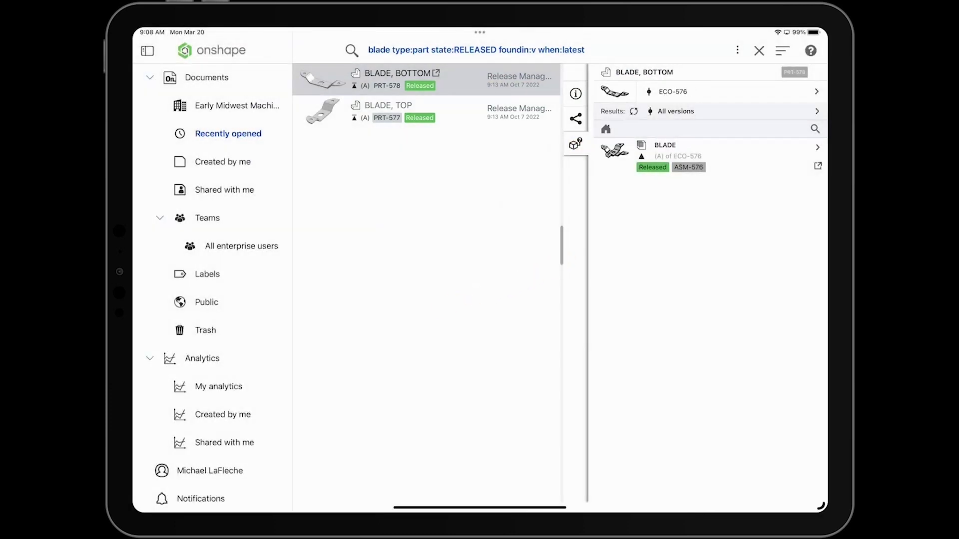
left_click(819, 147)
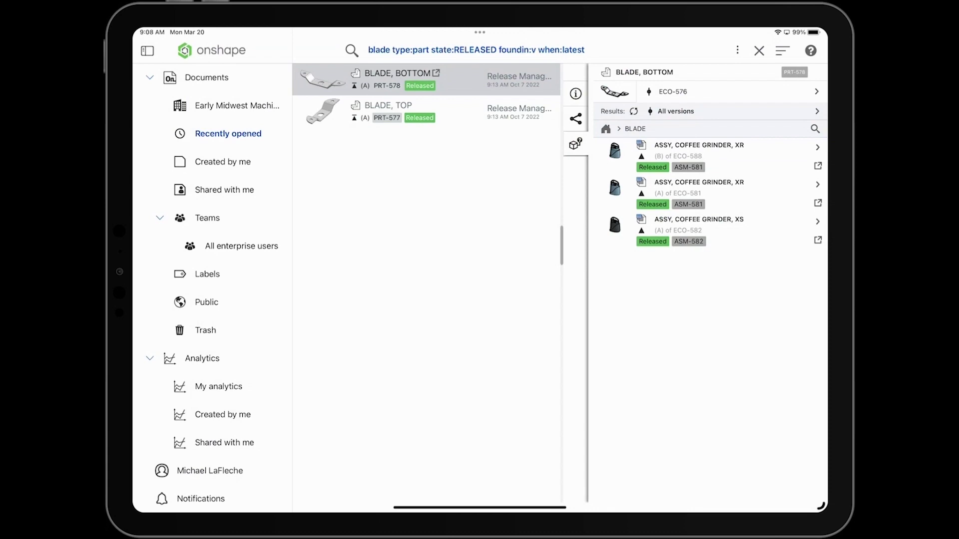
left_click(202, 498)
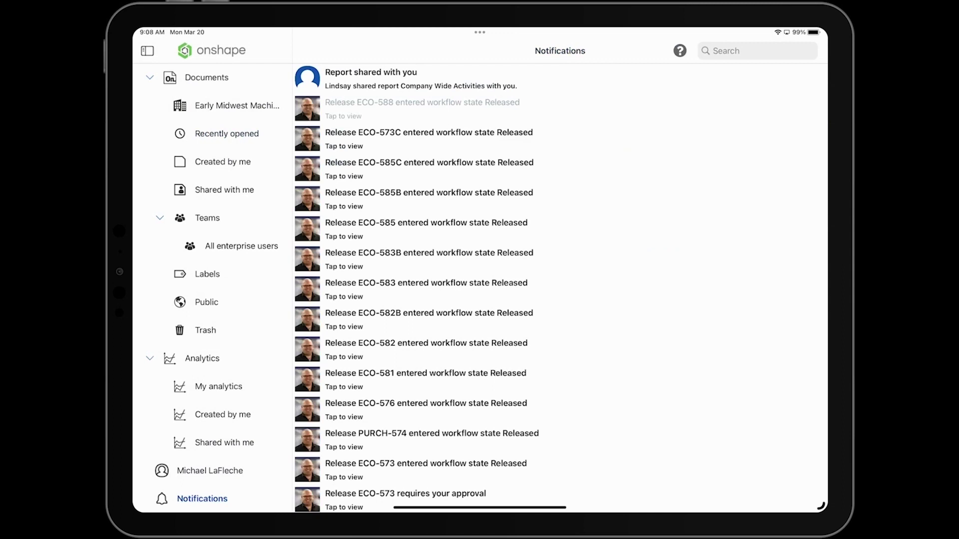
In account Preferences, switch the Length unit from Millimeter to Inch and check the Angle unit choices
left_click(210, 471)
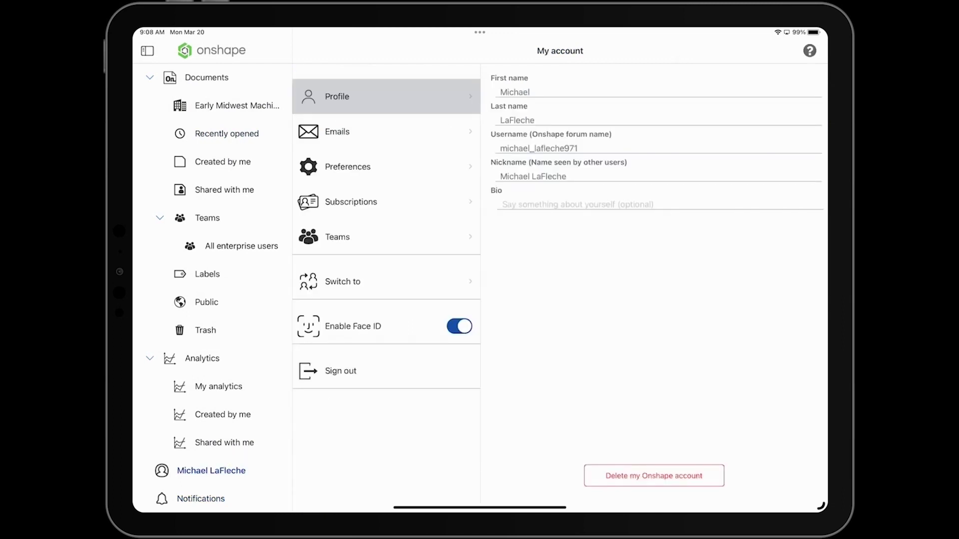
left_click(413, 129)
left_click(409, 165)
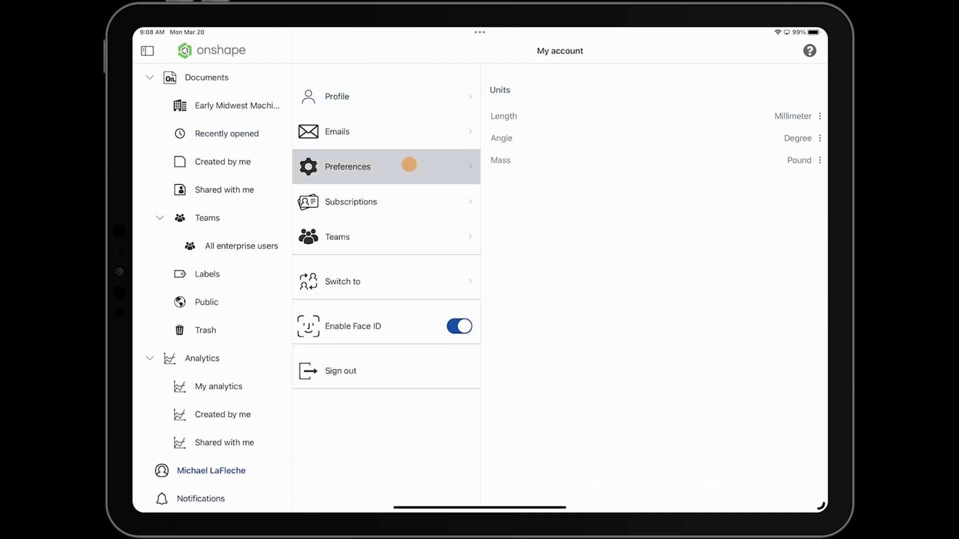
left_click(793, 116)
left_click(736, 177)
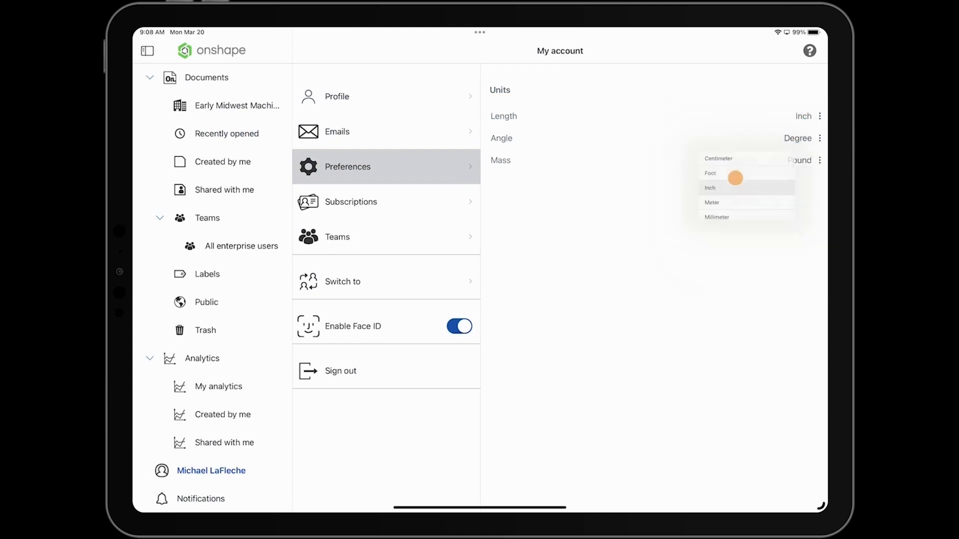
left_click(806, 139)
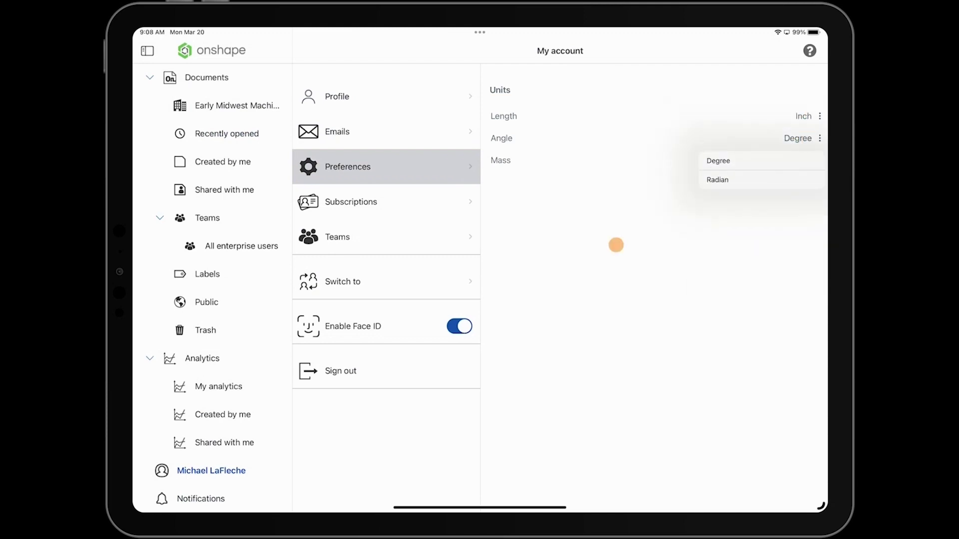
left_click(612, 244)
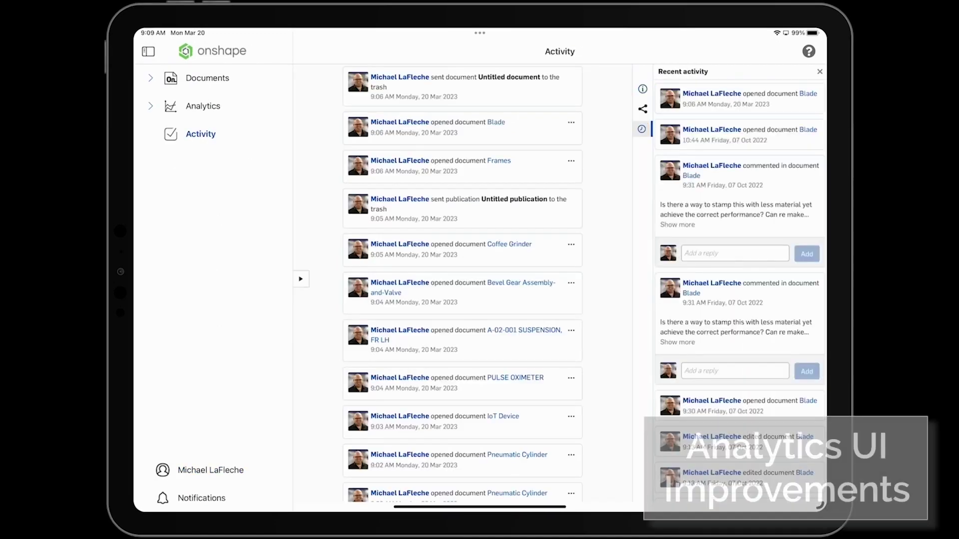
Open the shared Modeling Activity analytics dashboard, then go to the Standard reports list
left_click(203, 106)
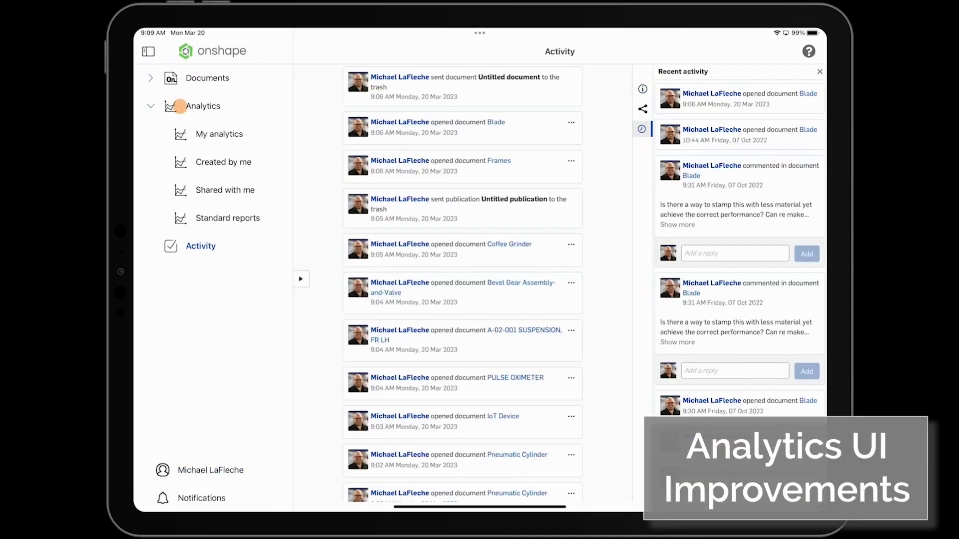
left_click(196, 137)
left_click(372, 101)
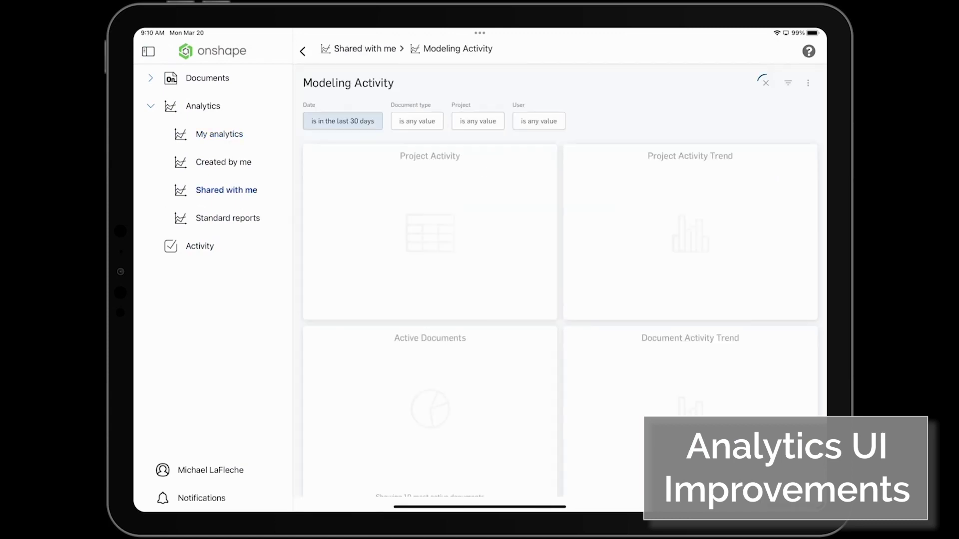
scroll(752, 307, "down", 1)
scroll(751, 308, "down", 5)
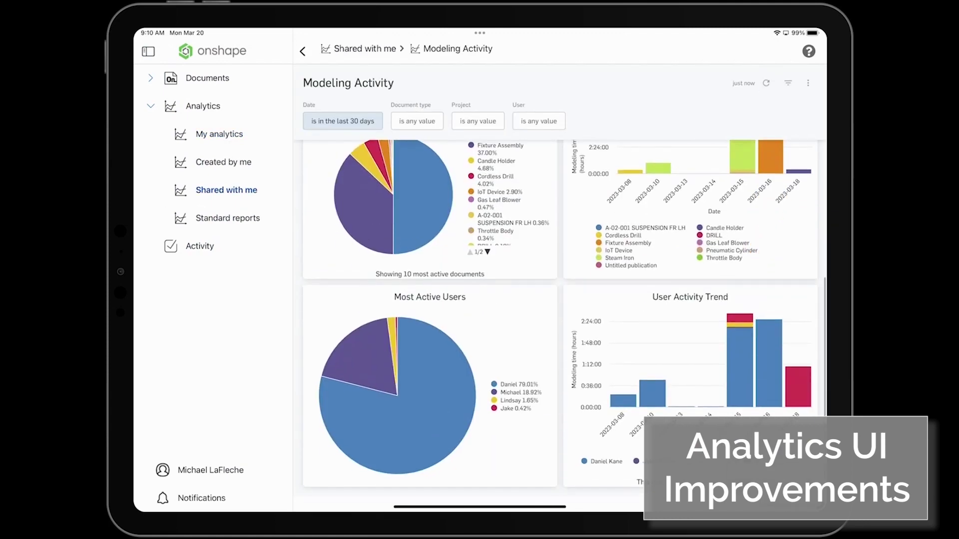
left_click(229, 218)
Open the Document Access report from the Release Candidate Dashboard and show its table's options menu
left_click(340, 211)
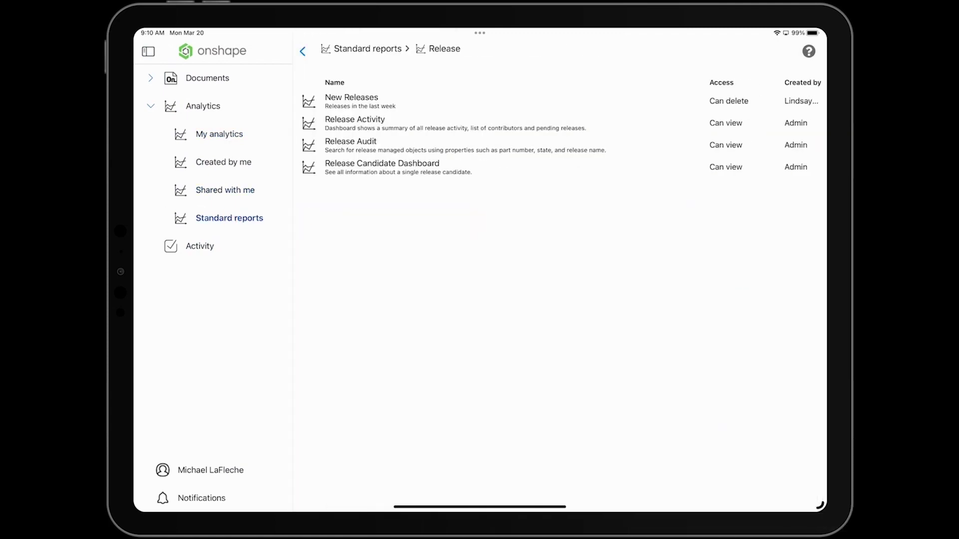
left_click(337, 163)
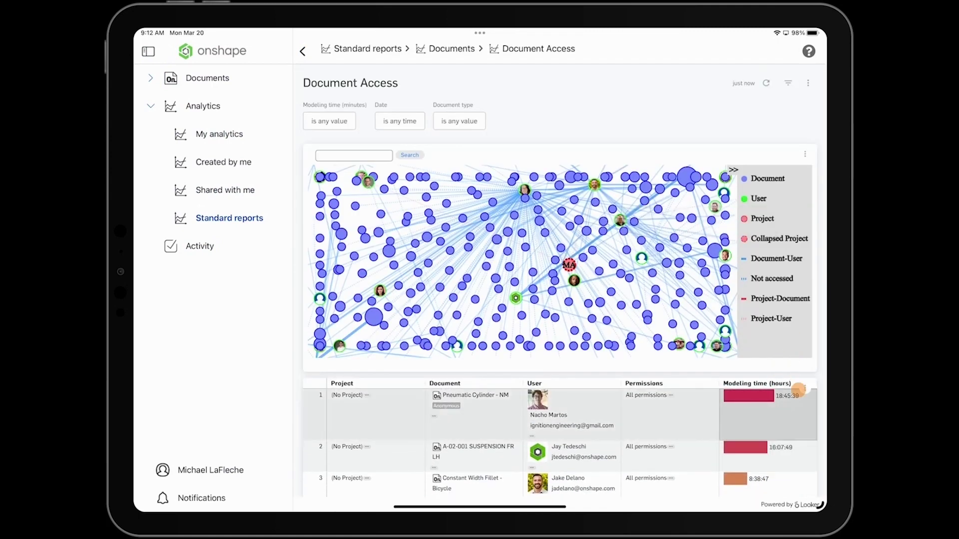
left_click(805, 389)
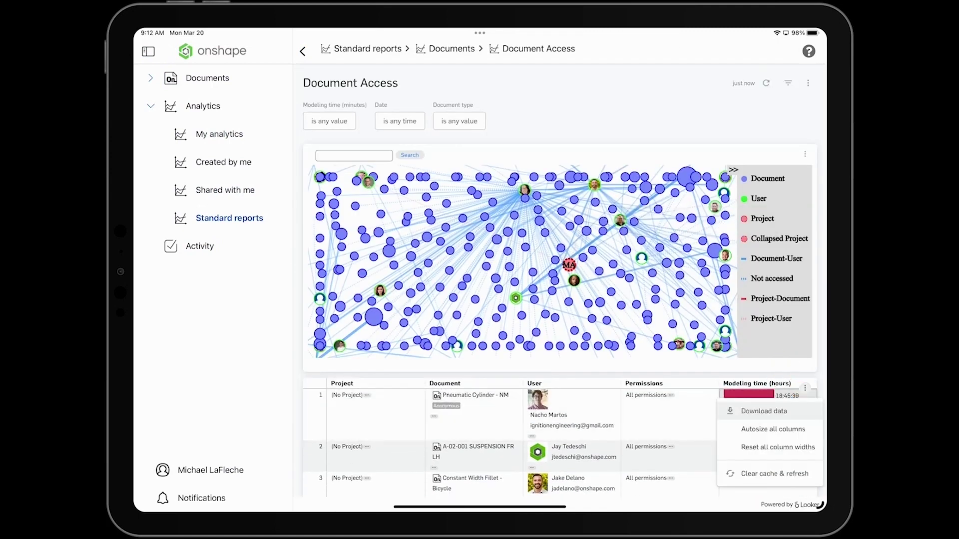